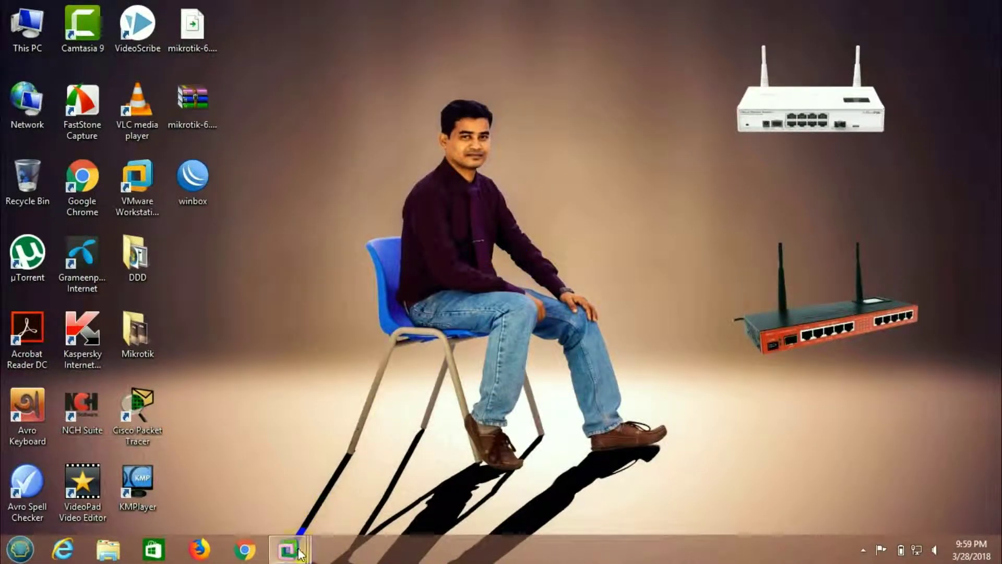
Switch to VMware Workstation and bring up the Computer-1 virtual machine
mouse_move(300, 552)
left_click(271, 413)
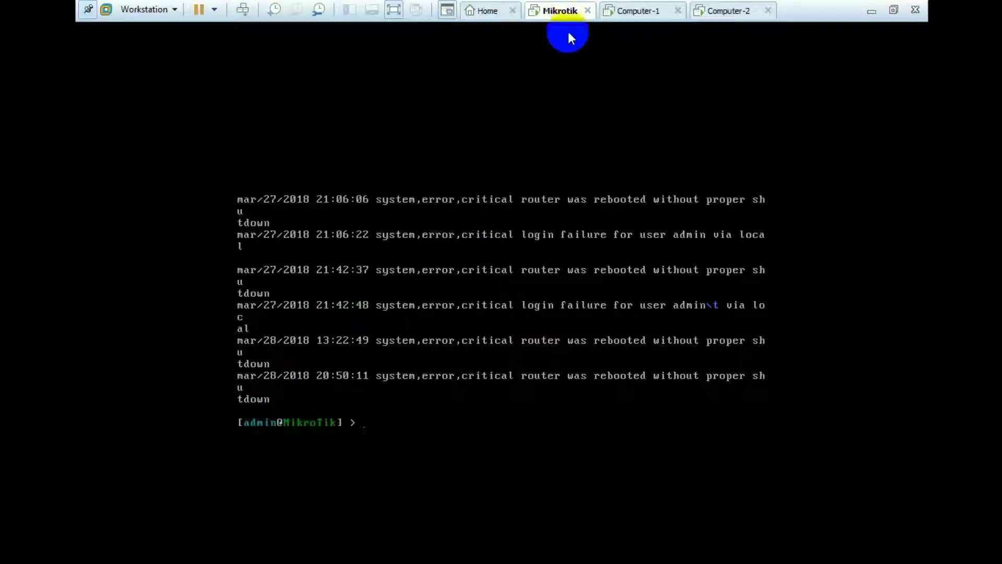
left_click(643, 16)
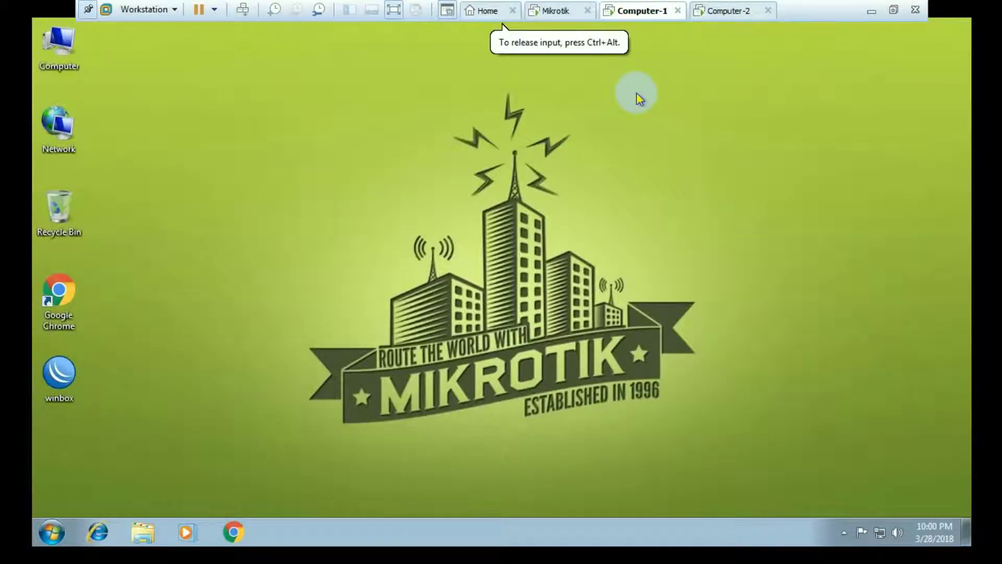
Launch WinBox and connect to the MikroTik router at 192.168.195.131
double_click(57, 384)
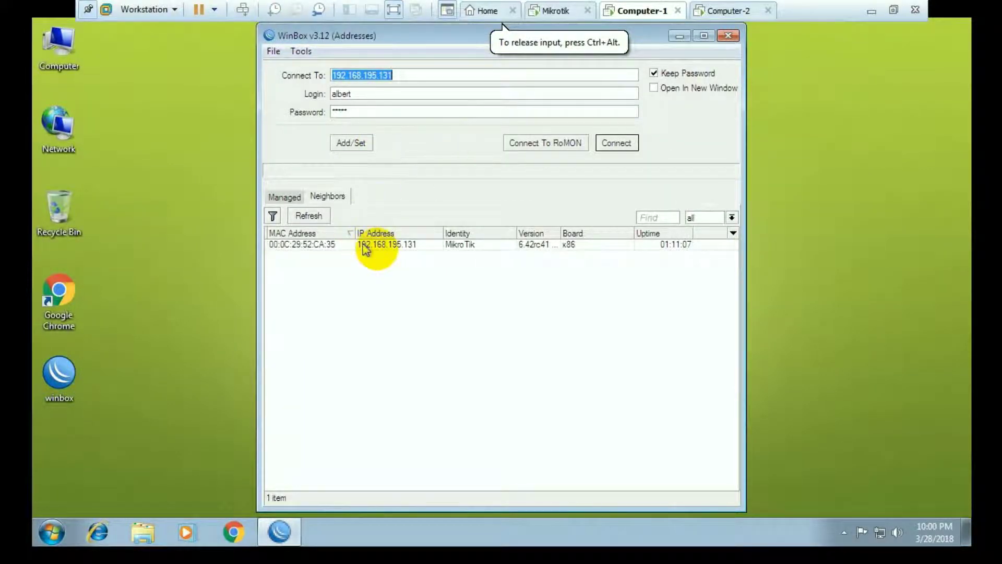
left_click(384, 246)
left_click(616, 143)
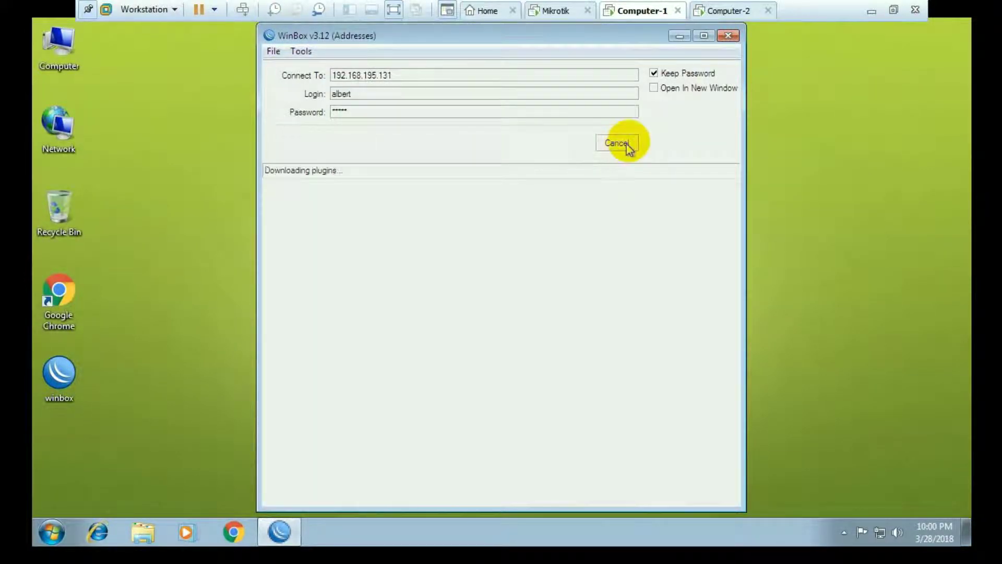
left_click(641, 375)
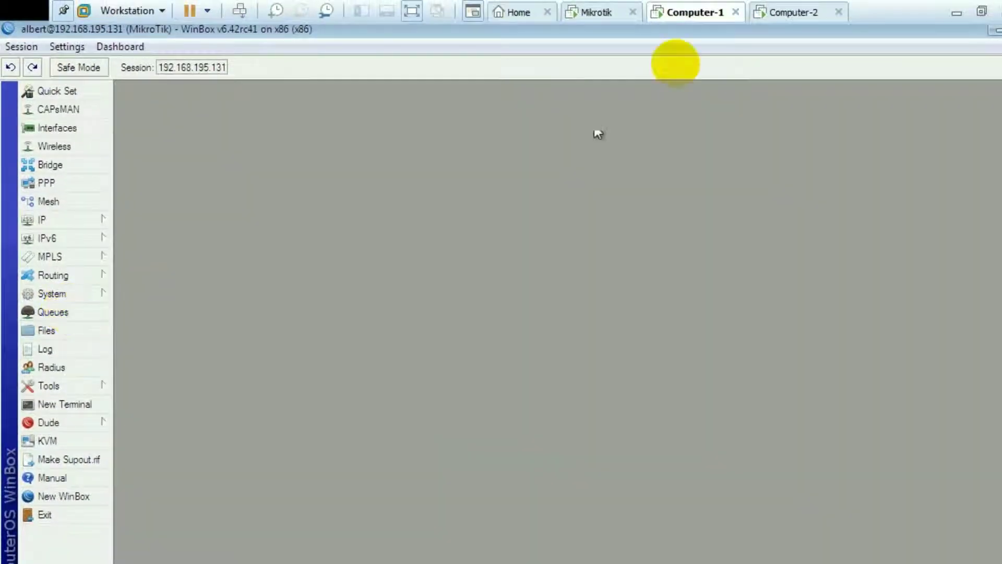
Start a new simple queue named "queue for Computer-1" and enlarge its settings window
left_click(135, 284)
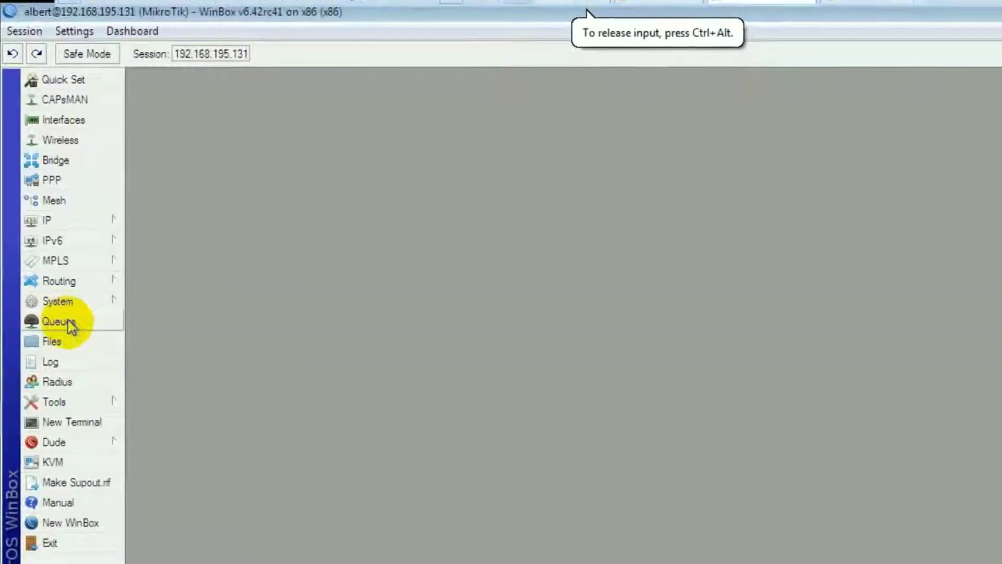
left_click(69, 322)
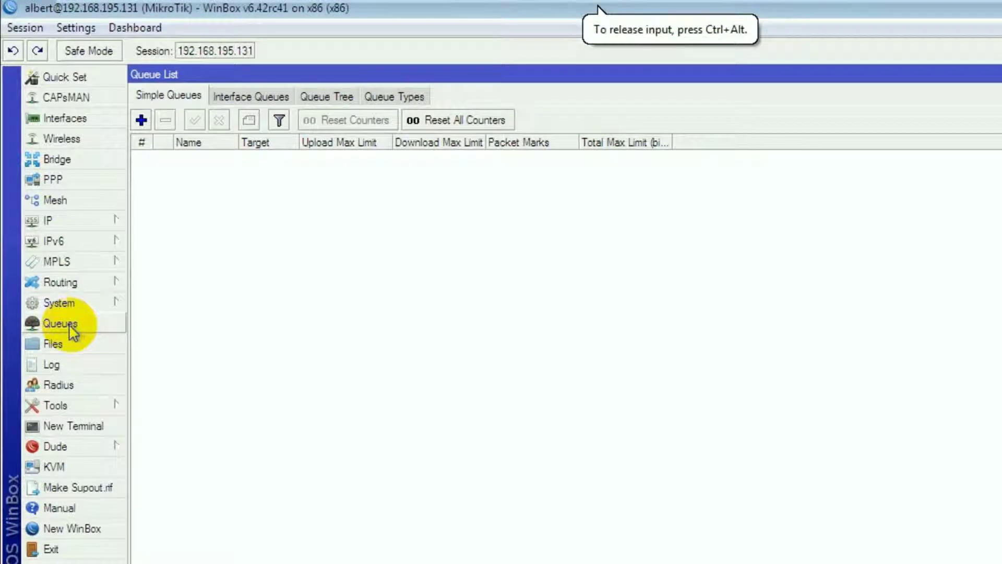
left_click(141, 120)
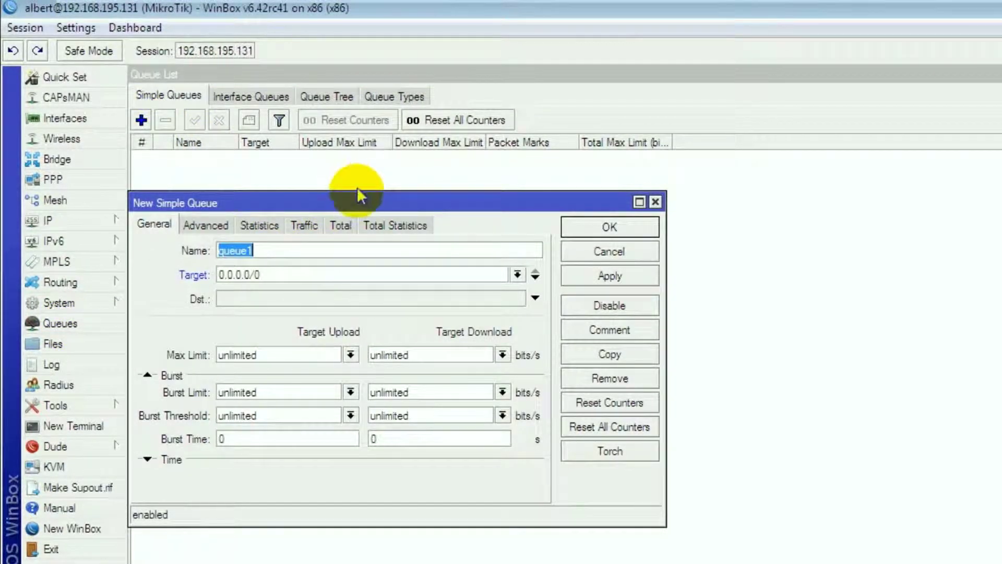
double_click(348, 203)
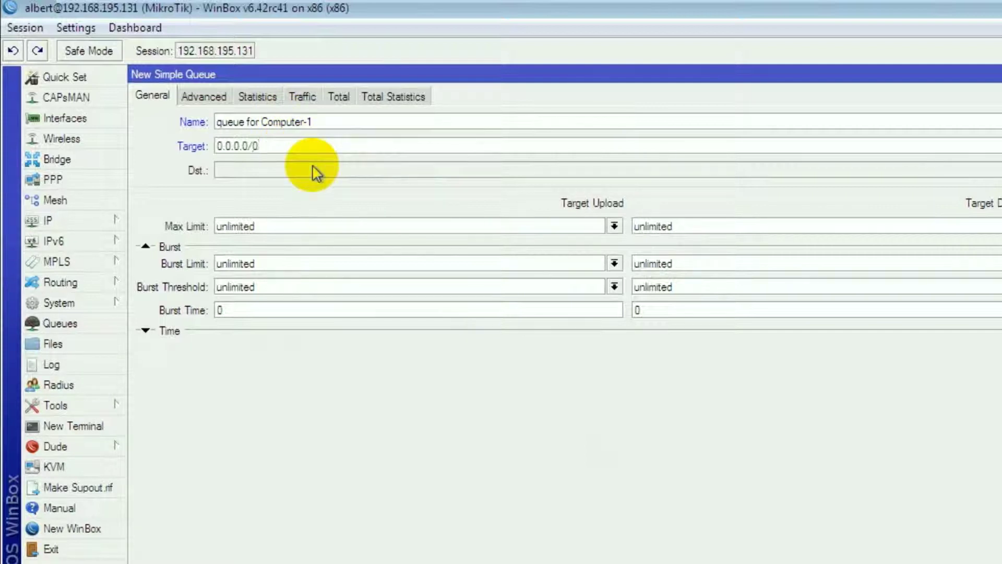
Set the Computer-1 queue's target address to 172.16.10.30
key("BackSpace")
key("BackSpace")
key("BackSpace")
key("BackSpace")
key("BackSpace")
key("BackSpace")
key("BackSpace")
key("BackSpace")
key("BackSpace")
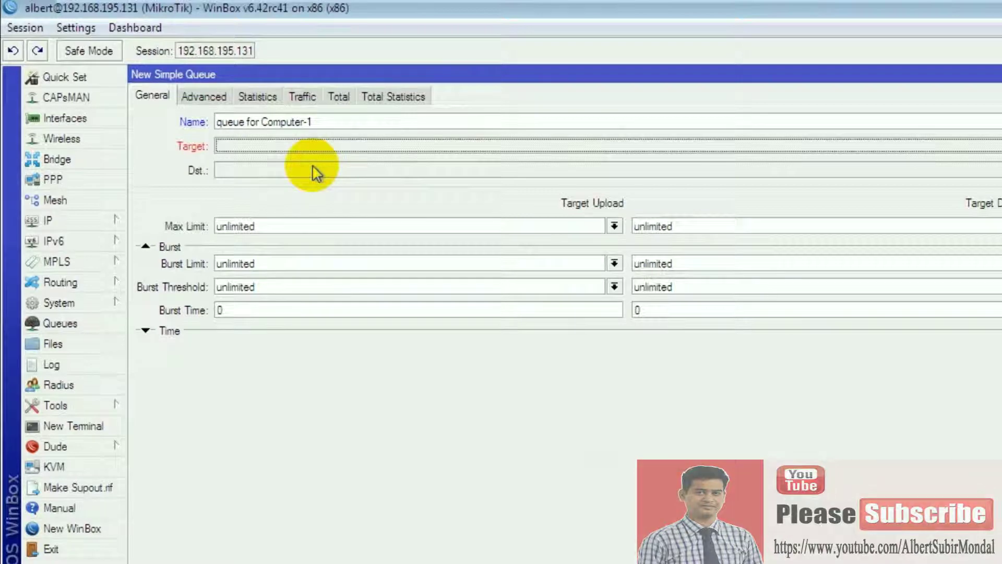
type("172.16.10.")
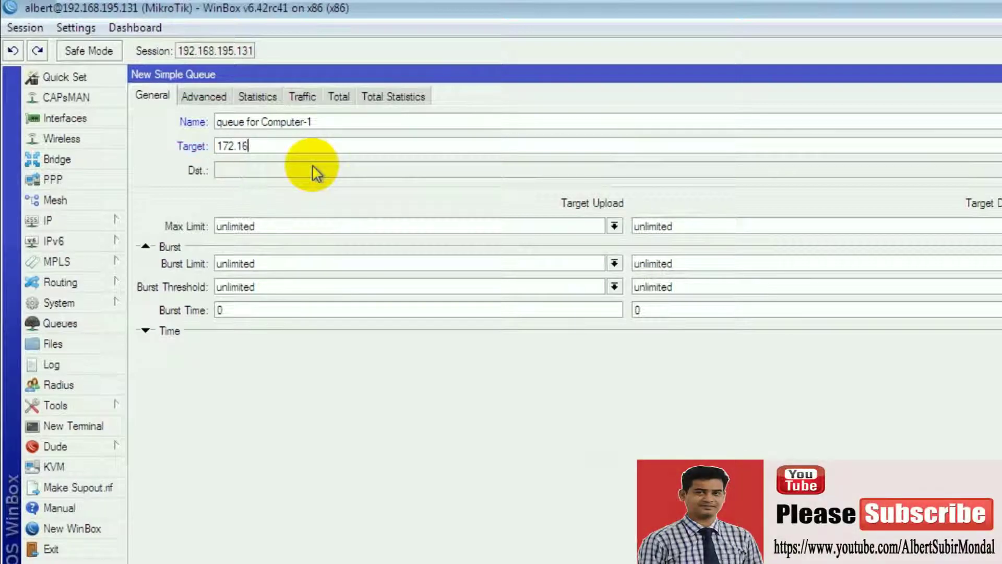
type("30")
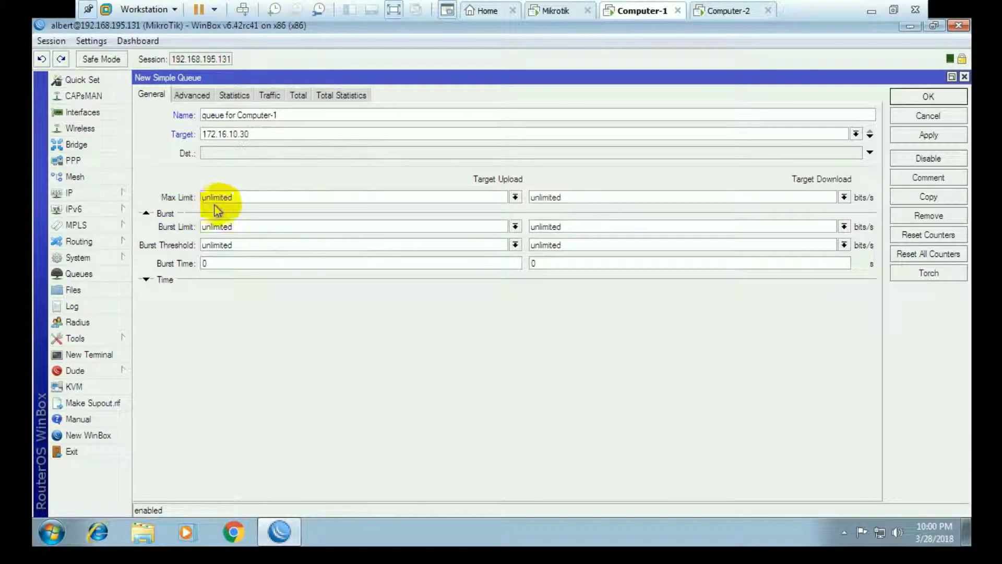
Set the Computer-1 queue's maximum upload and download limits to 256k and save the queue
left_click(516, 197)
left_click(256, 234)
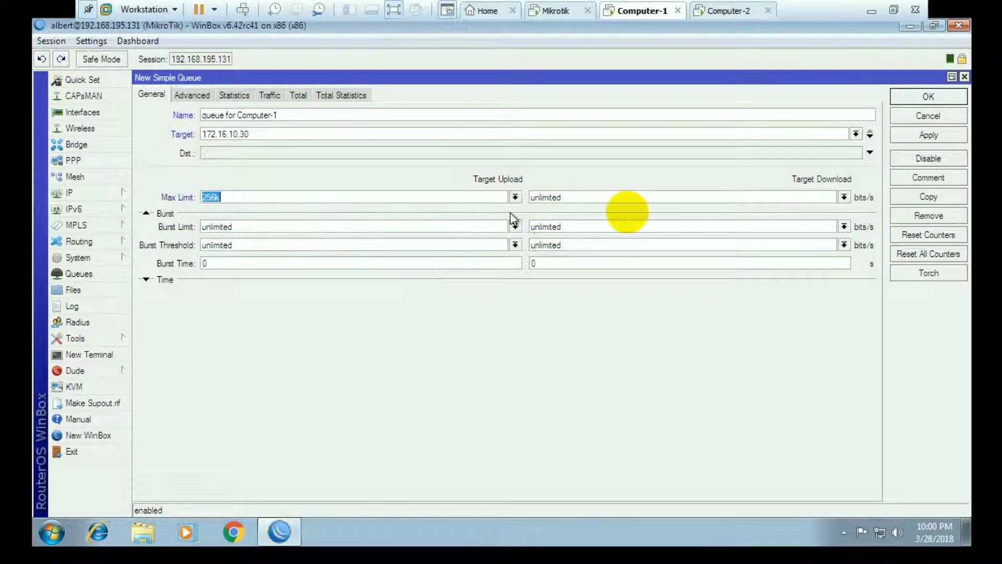
left_click(844, 197)
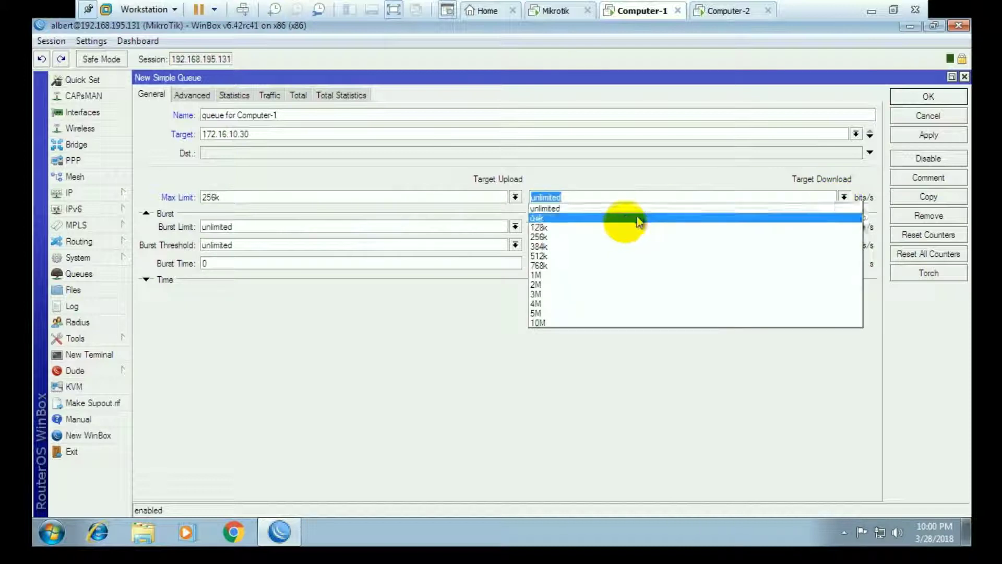
left_click(606, 237)
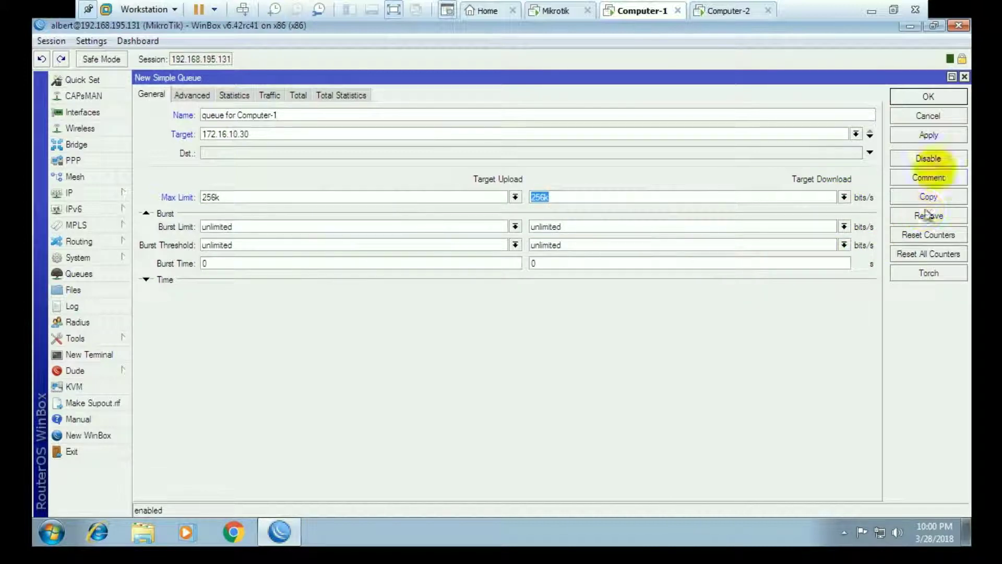
left_click(927, 136)
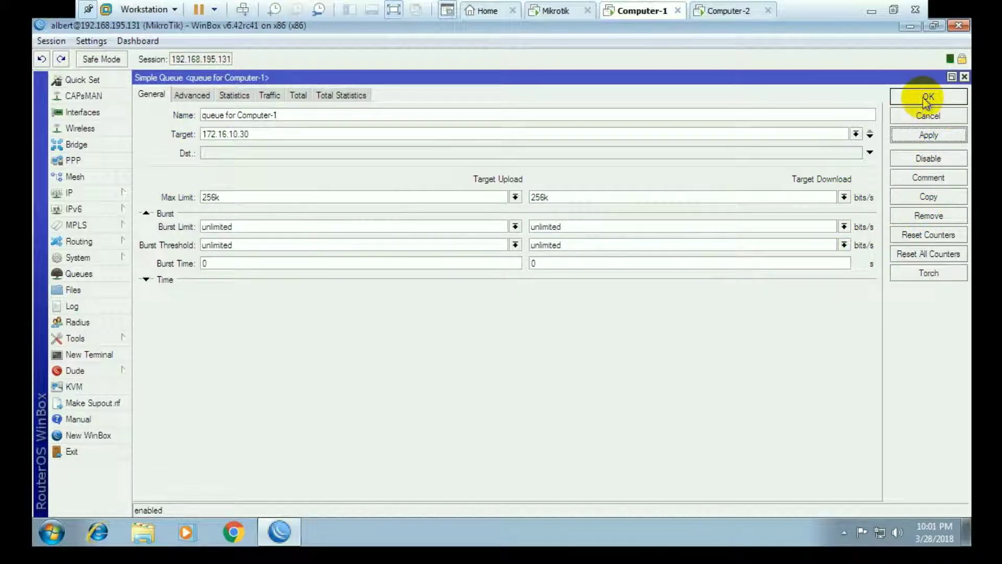
left_click(927, 98)
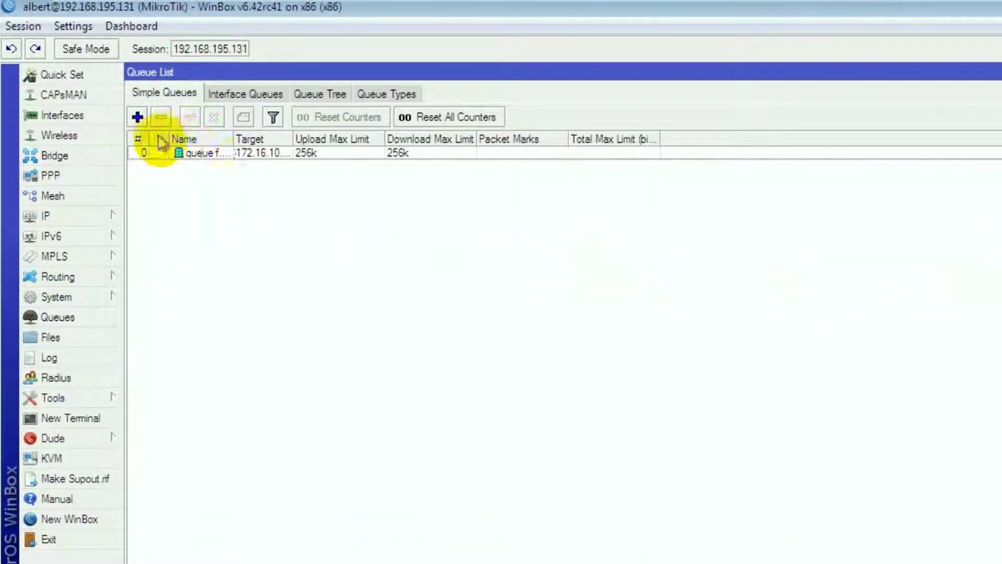
Add a second simple queue named "queue for Computer-2" with the target address 172.16.10.40
left_click(137, 117)
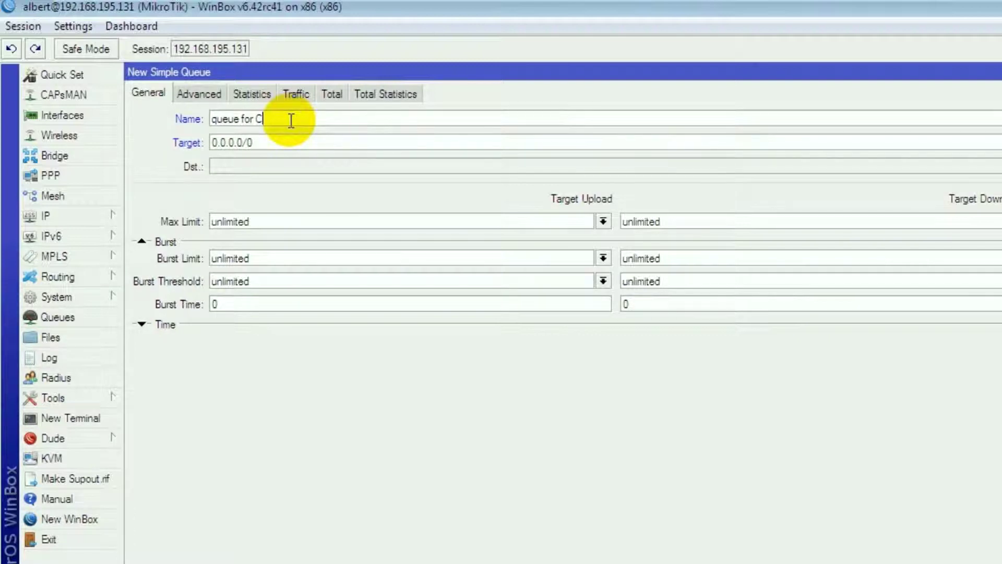
type("queue for Computer-2")
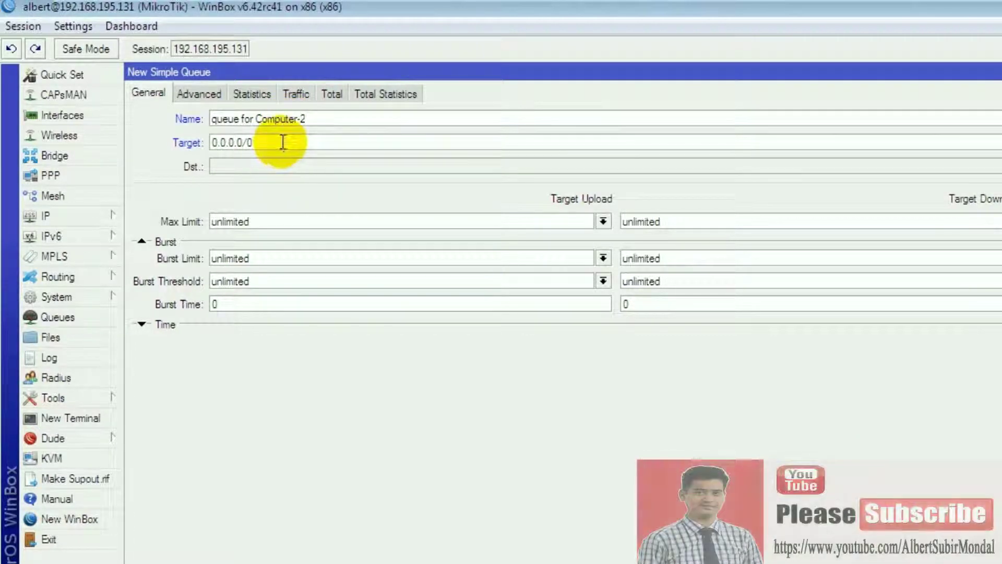
key("BackSpace")
key("BackSpace")
key("BackSpace")
key("BackSpace")
key("BackSpace")
key("BackSpace")
key("BackSpace")
key("BackSpace")
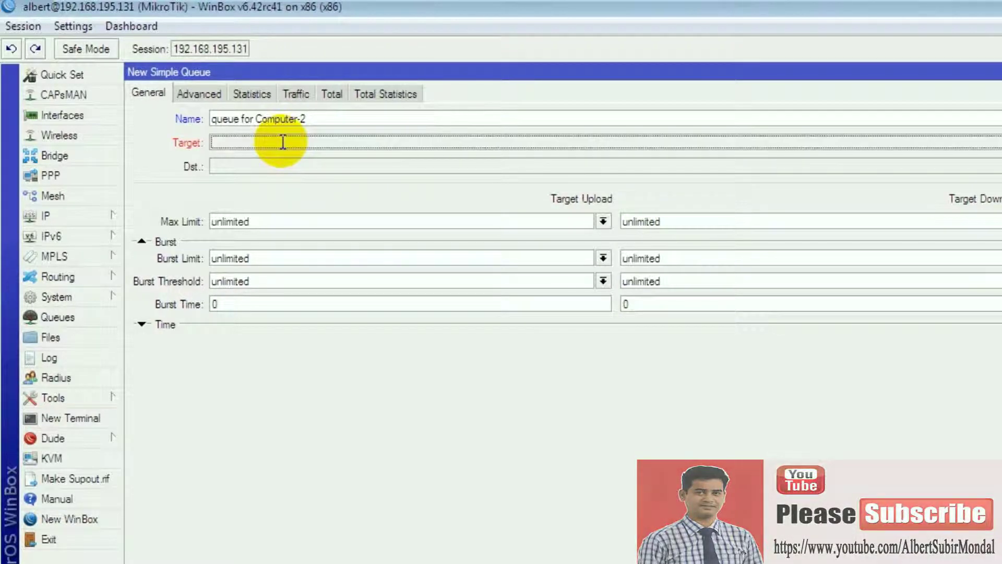
type("172.16.10")
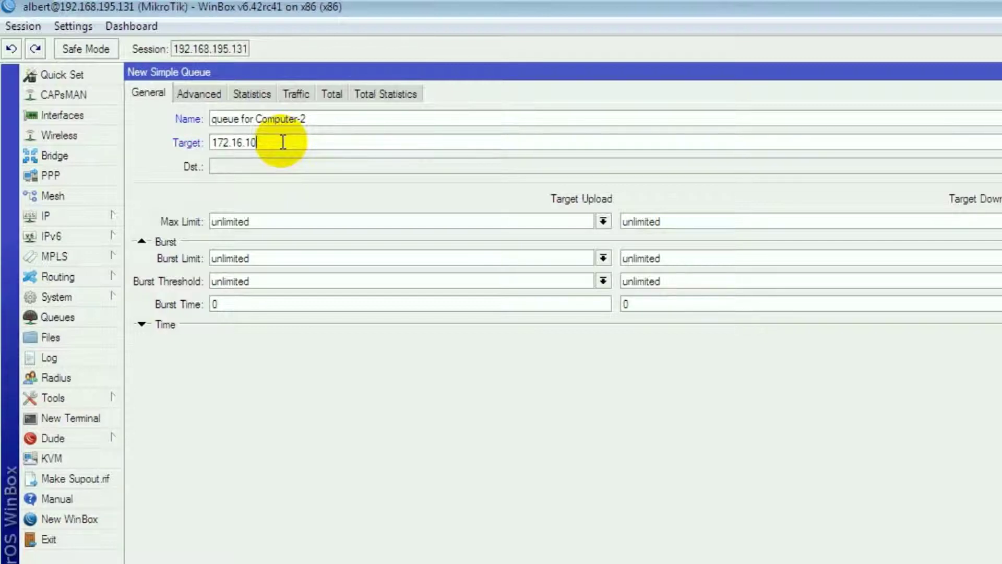
type(".40")
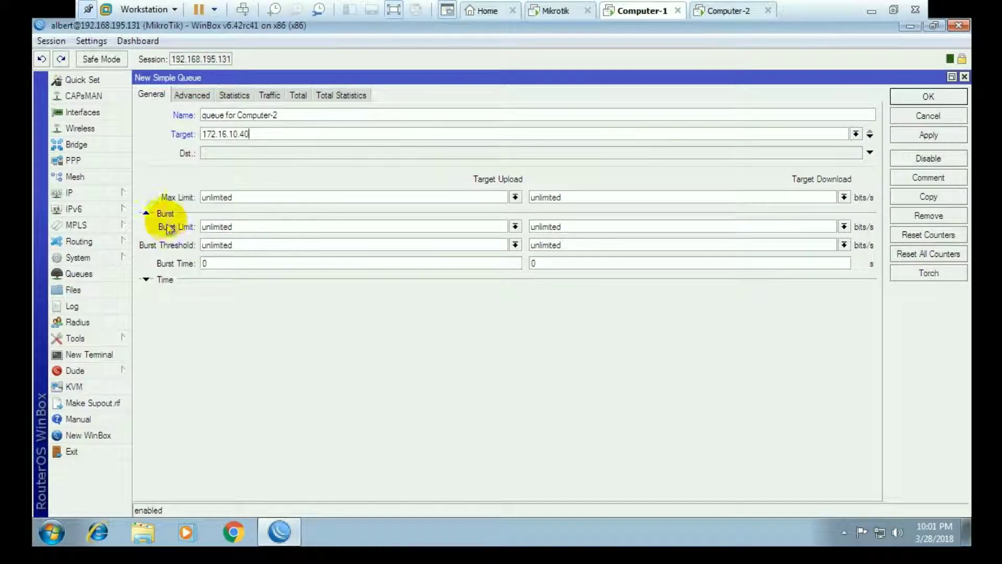
Set the Computer-2 queue's maximum upload and download limits to 5M and save the queue
left_click(226, 203)
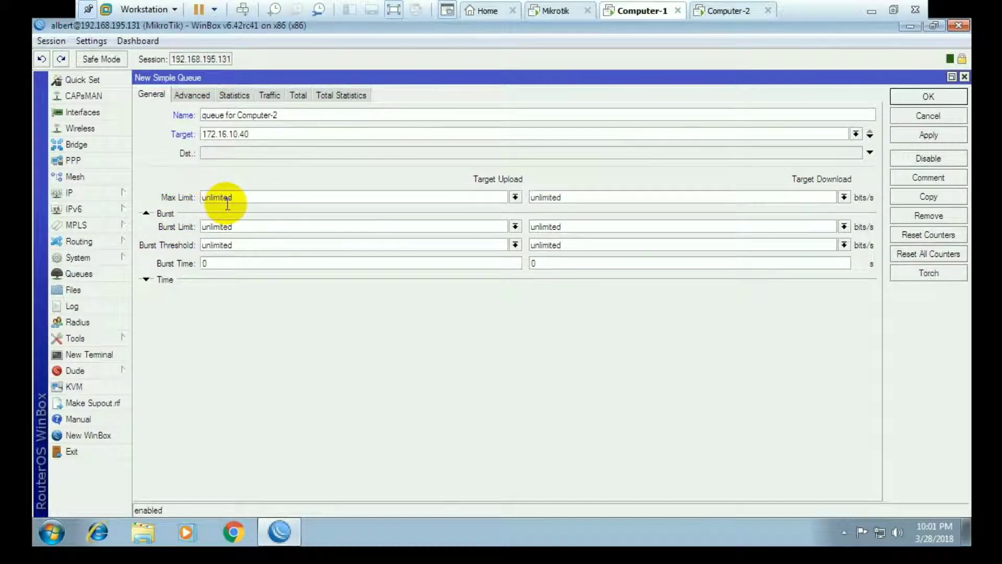
left_click(515, 197)
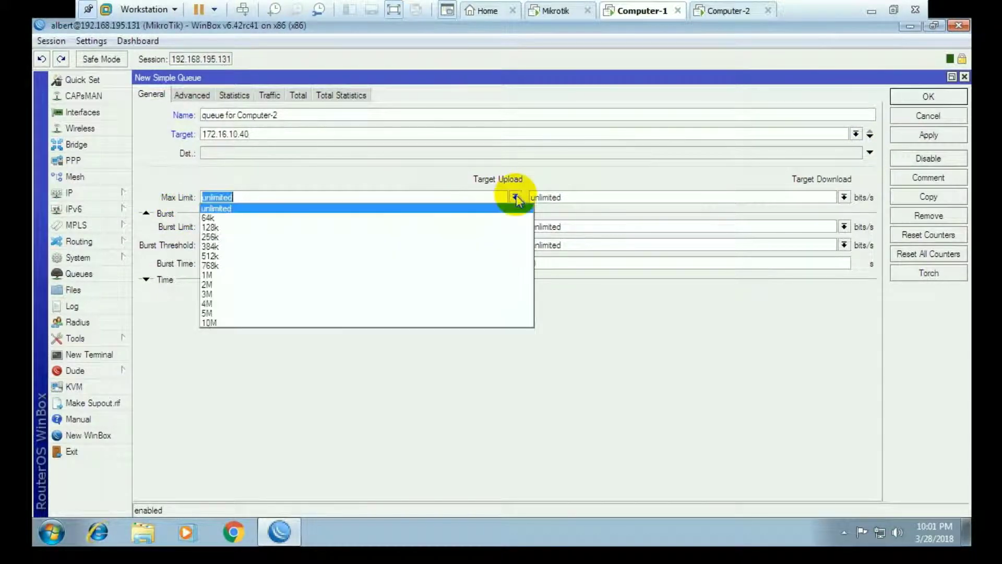
left_click(230, 314)
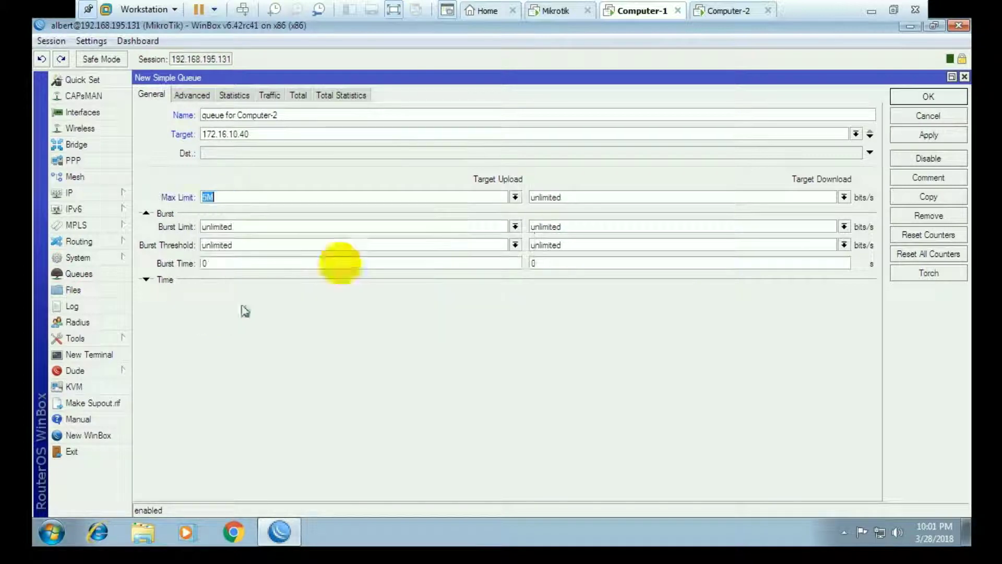
left_click(843, 198)
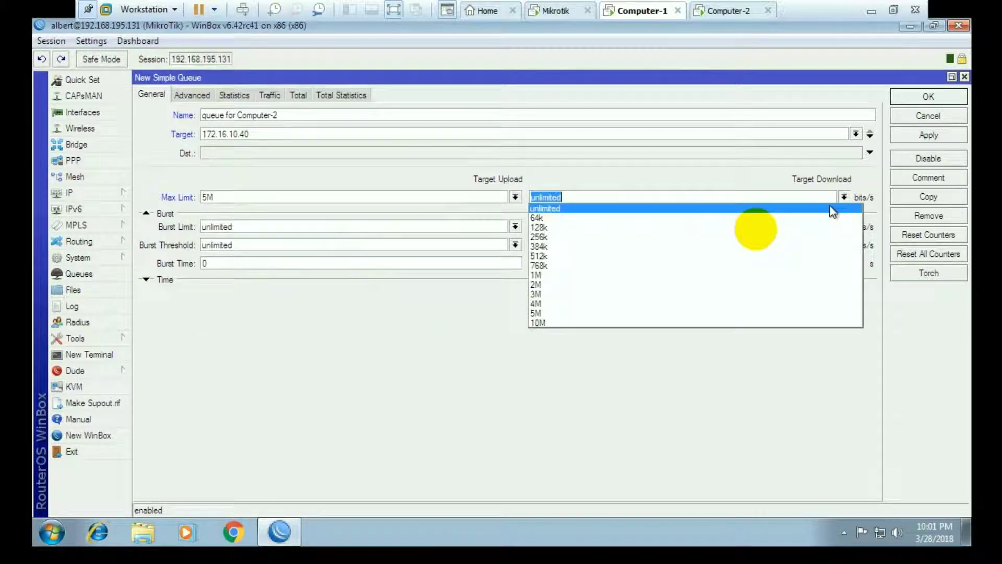
left_click(582, 313)
left_click(925, 136)
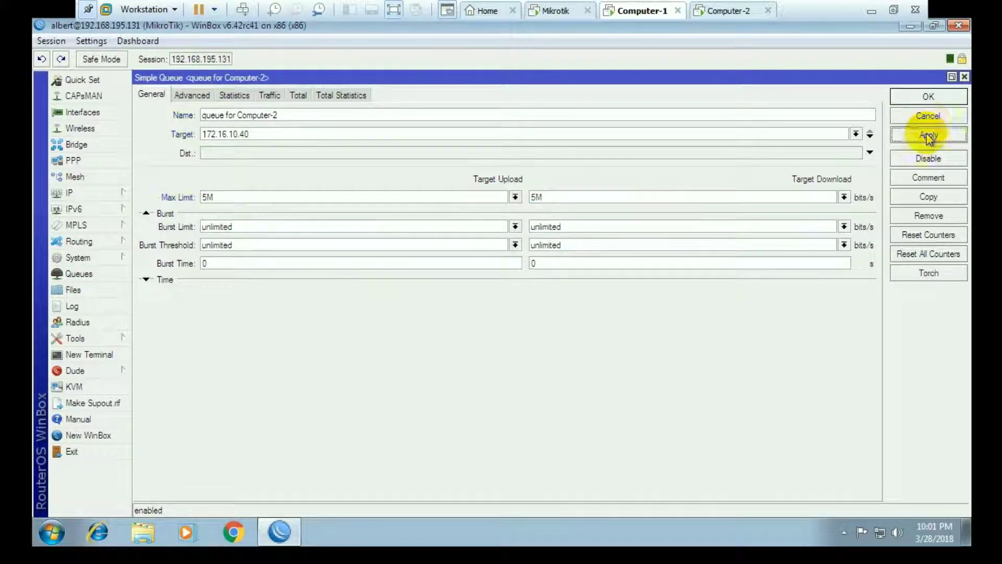
left_click(929, 97)
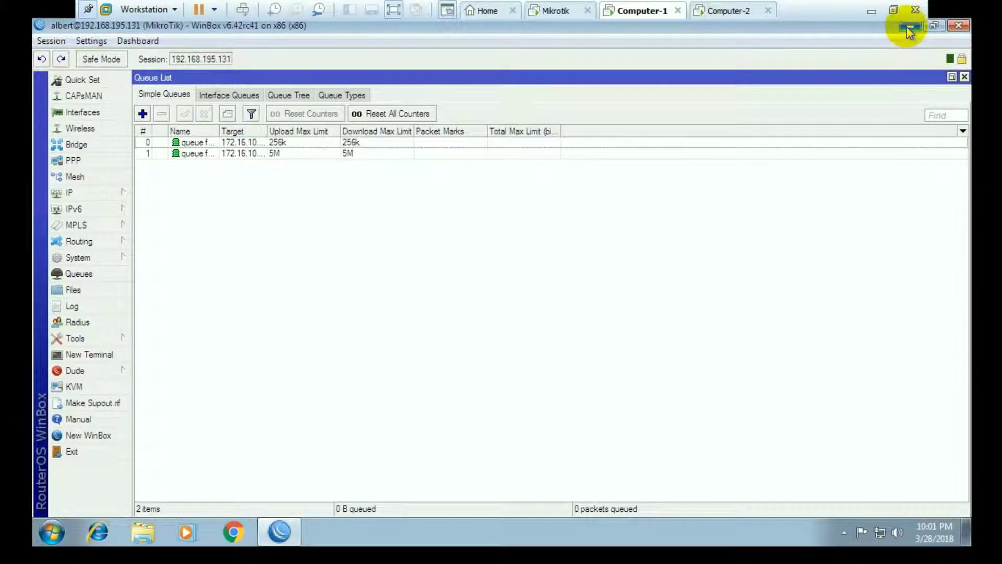
Open Chrome on Computer-1 and arrange the restored WinBox window beside it so the queue list stays in view
left_click(909, 27)
left_click(230, 532)
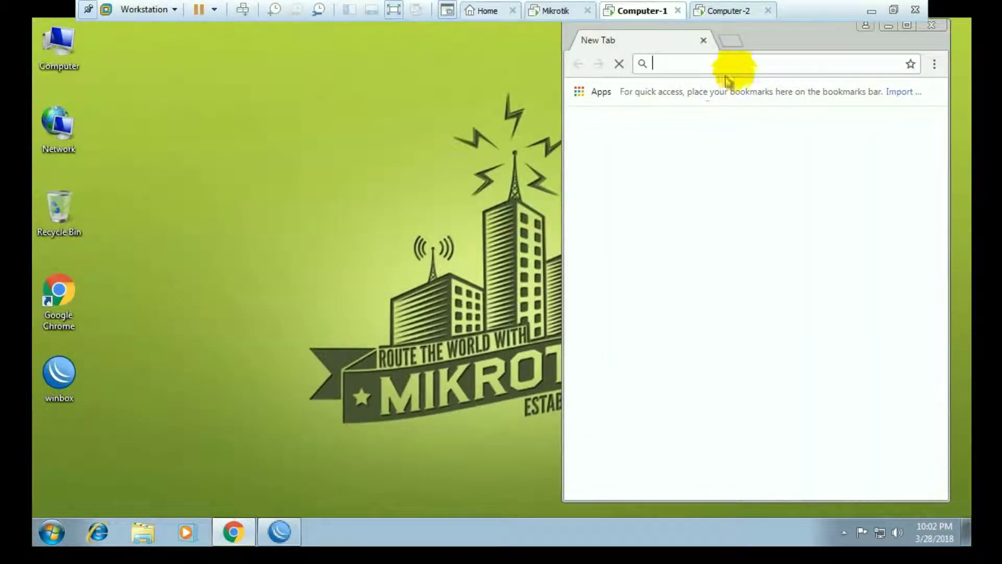
left_click(280, 532)
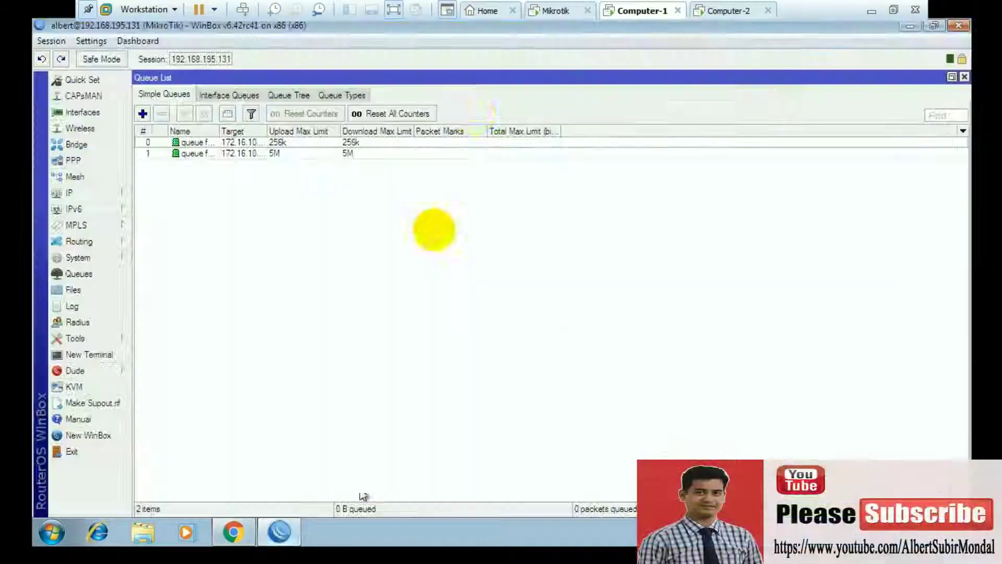
double_click(561, 30)
left_click_drag(481, 47, 418, 60)
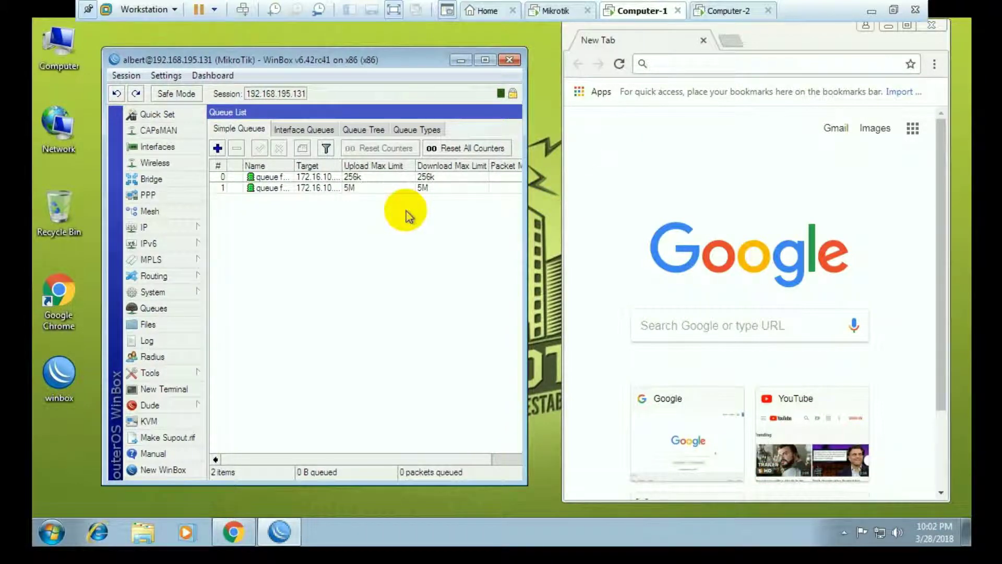
Open youtube.com on Computer-1 and play the "MLB | HIDDEN BALL TRICK!" video to generate traffic
left_click(726, 62)
type("youtube.com")
key("Return")
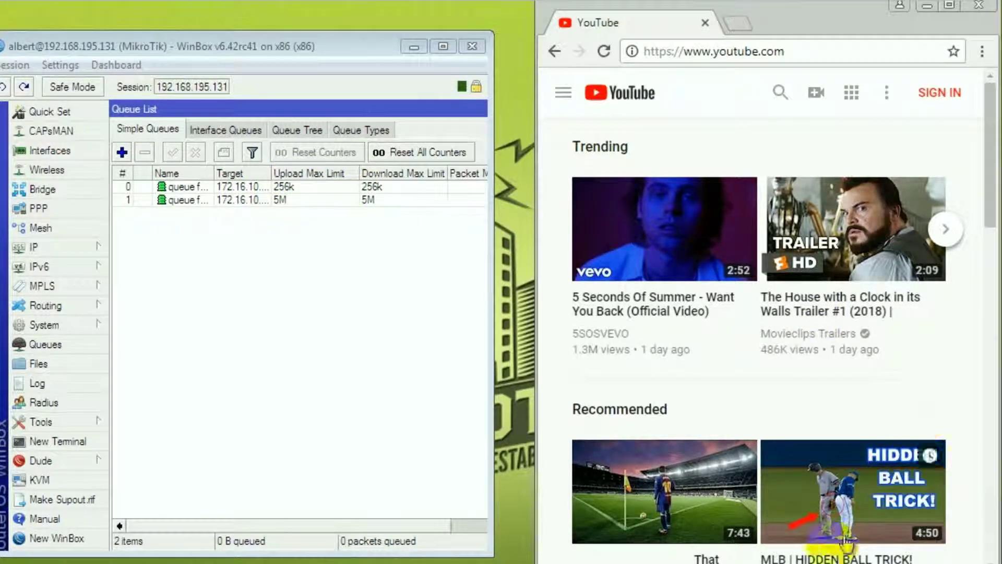
left_click(855, 516)
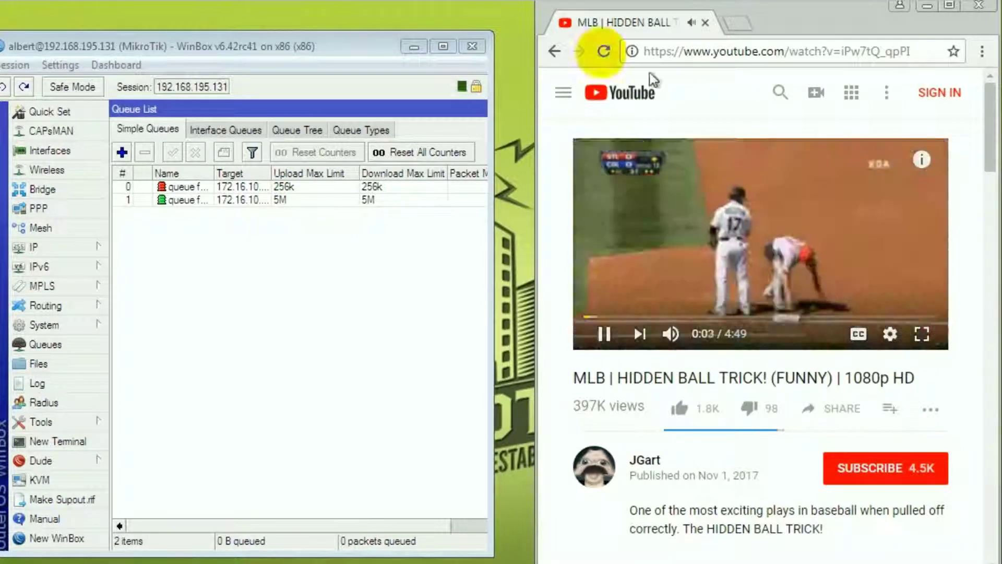
Minimize Chrome on Computer-1, switch to the Computer-2 virtual machine and play a YouTube video in its Chrome browser
left_click(926, 6)
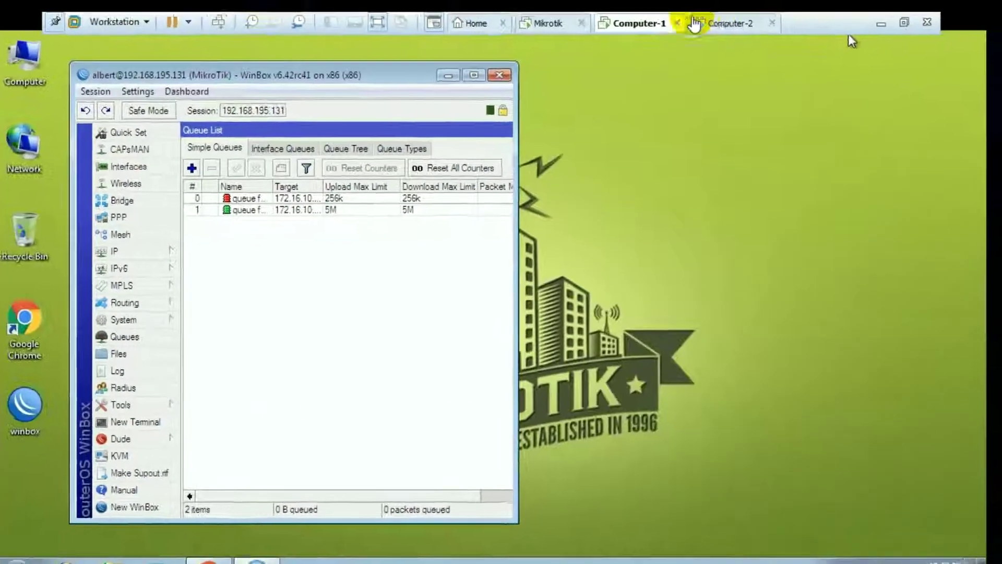
left_click(695, 24)
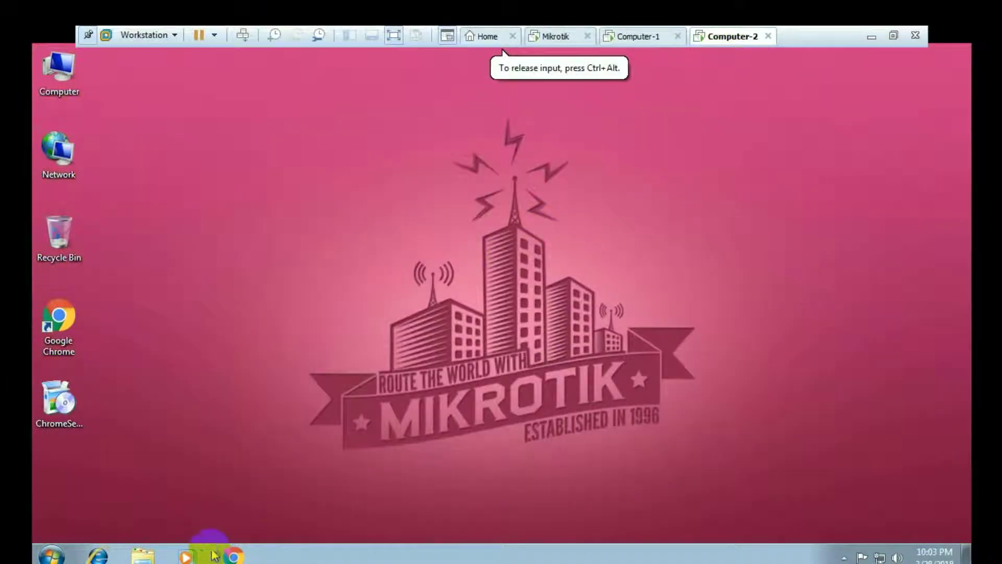
left_click(224, 556)
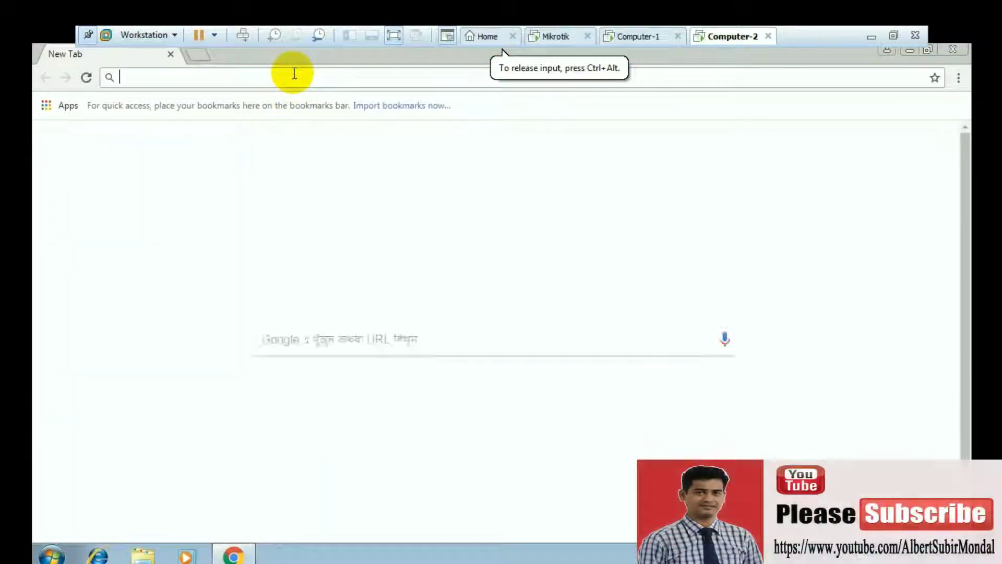
left_click(295, 77)
type("y")
key("Return")
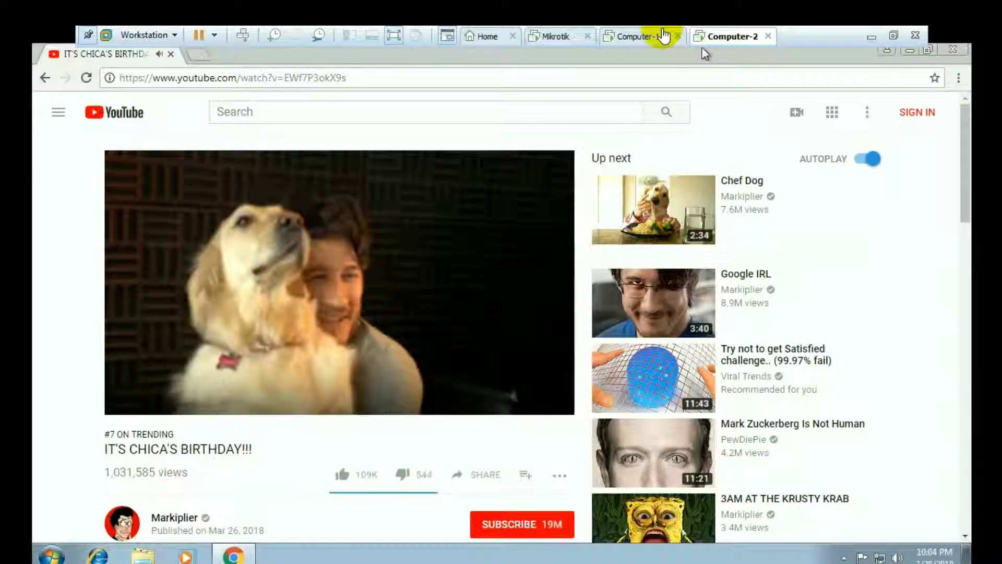
Return to the Computer-1 virtual machine to check the simple queues in WinBox
left_click(663, 37)
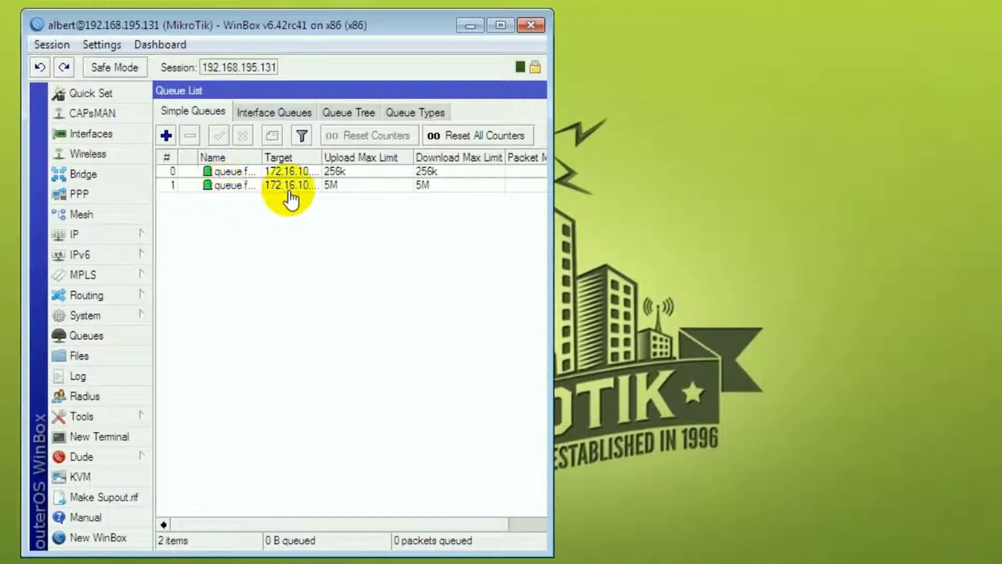